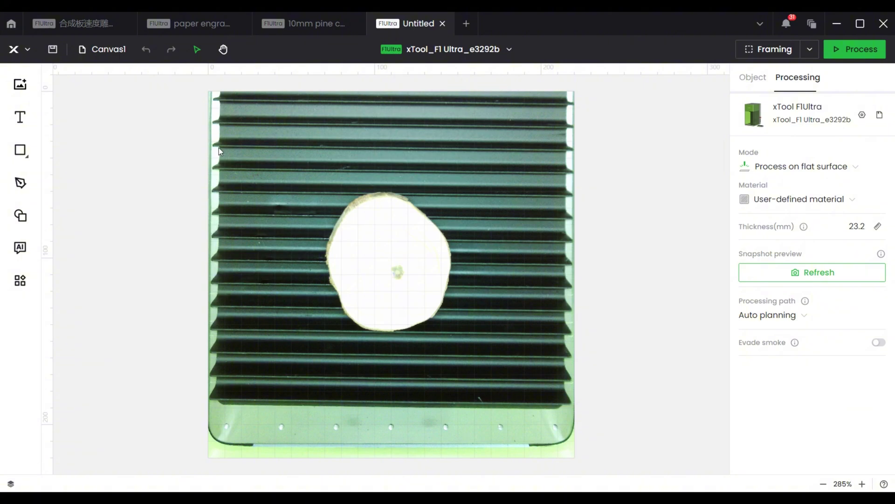
Add the lion from the Animal shape library and centre it on the wood slice
{"action": "left_click", "coordinate": [20, 215]}
{"action": "scroll", "coordinate": [112, 279], "scroll_direction": "down", "scroll_amount": 3}
{"action": "left_click", "coordinate": [95, 389]}
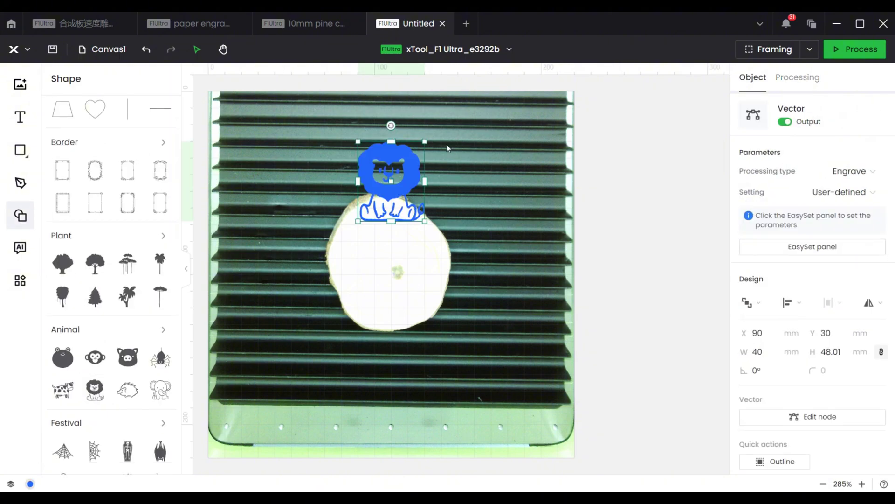
{"action": "left_click_drag", "start_coordinate": [391, 183], "coordinate": [401, 237]}
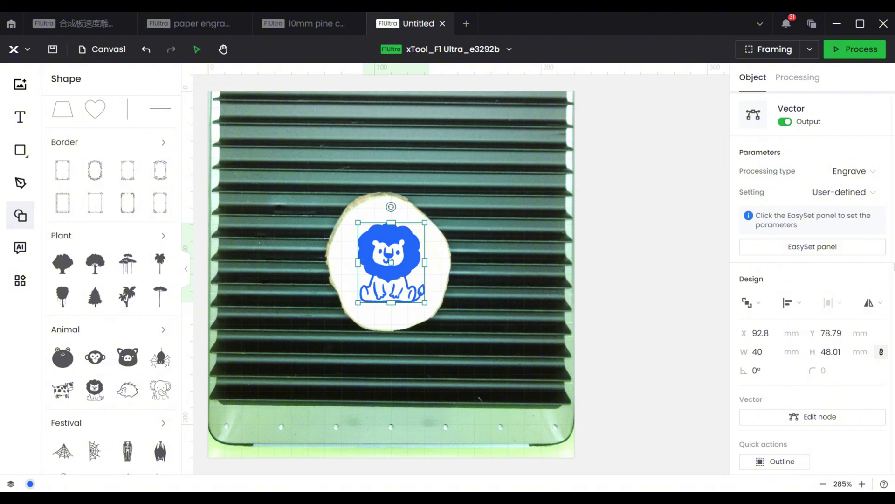
Set the lion to Engrave at 80% power and 500 mm/s speed
{"action": "left_click", "coordinate": [850, 171]}
{"action": "left_click", "coordinate": [845, 204]}
{"action": "left_click", "coordinate": [812, 246]}
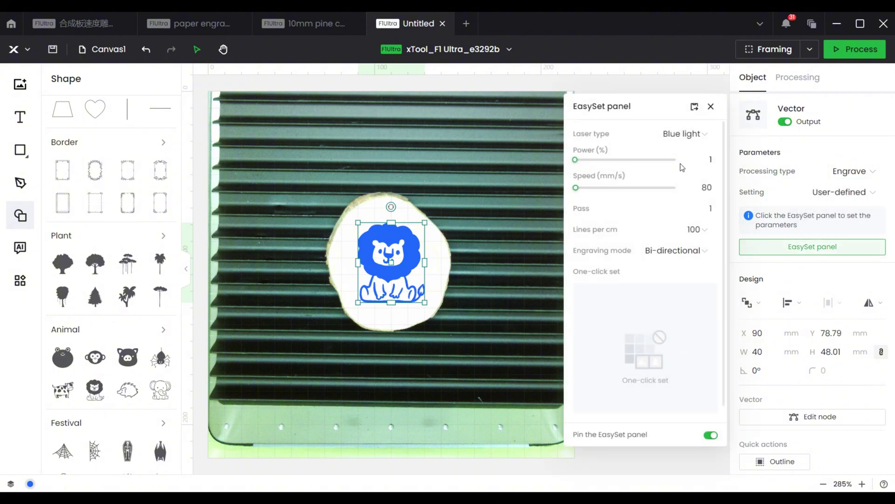
{"action": "left_click", "coordinate": [708, 187]}
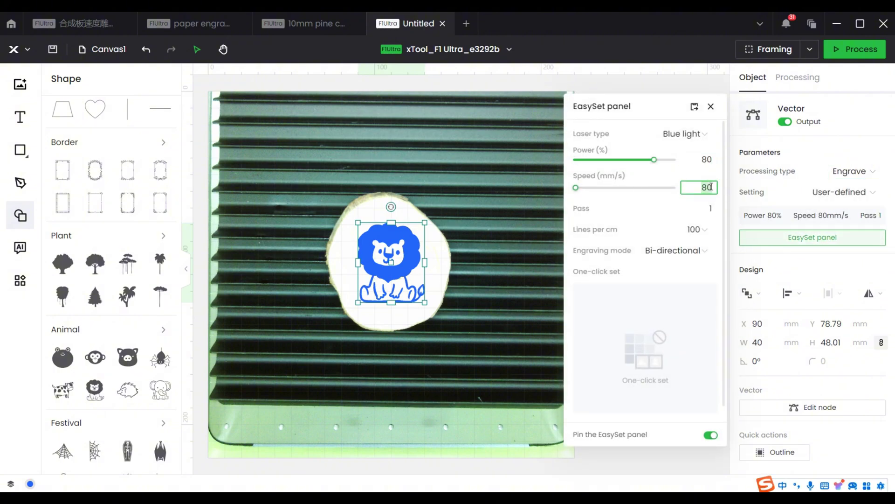
{"action": "type", "text": "500"}
{"action": "key", "text": "Return"}
Add an outline around the lion set to Cut at 100% power, then process the job
{"action": "left_click", "coordinate": [776, 452]}
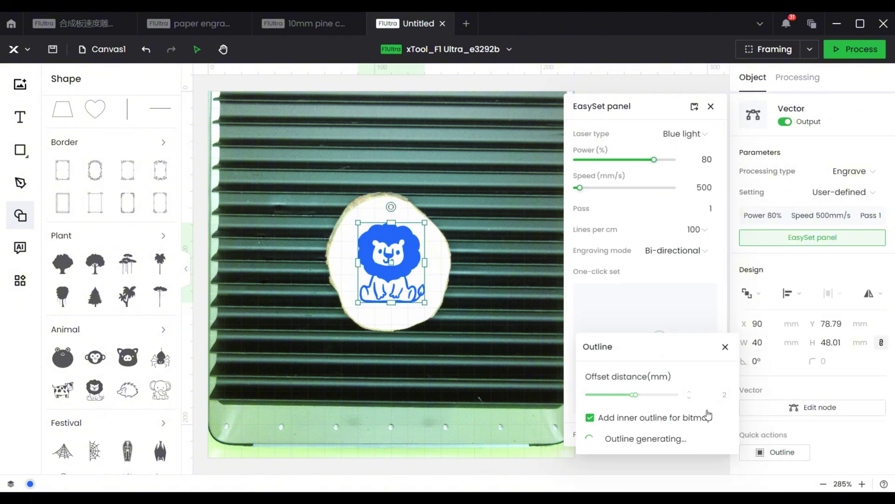
{"action": "left_click", "coordinate": [714, 442]}
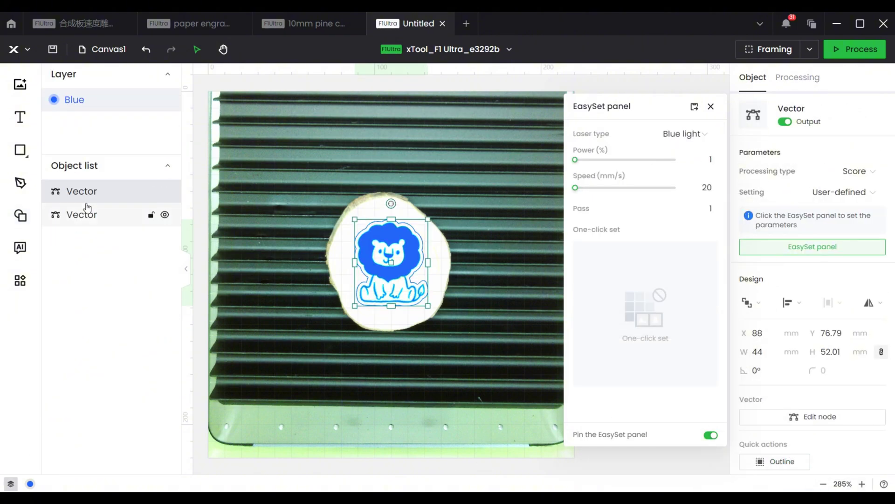
{"action": "left_click", "coordinate": [857, 170]}
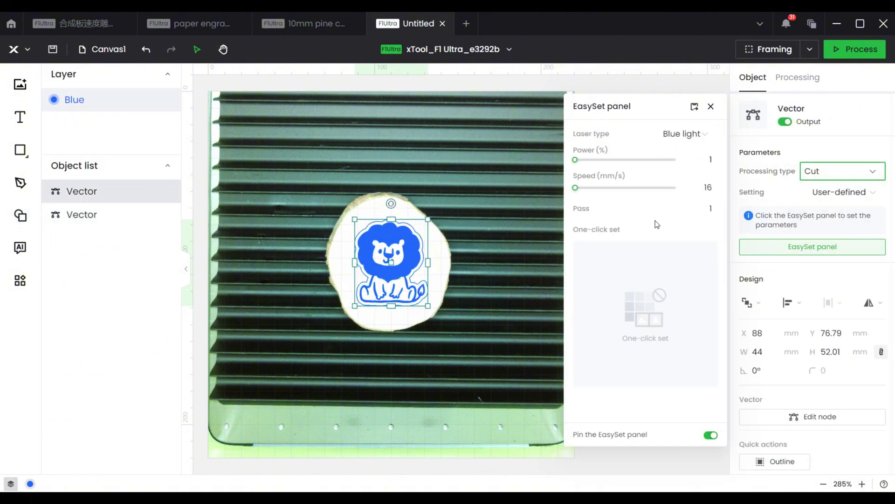
{"action": "type", "text": "00"}
{"action": "double_click", "coordinate": [703, 186]}
{"action": "type", "text": "3"}
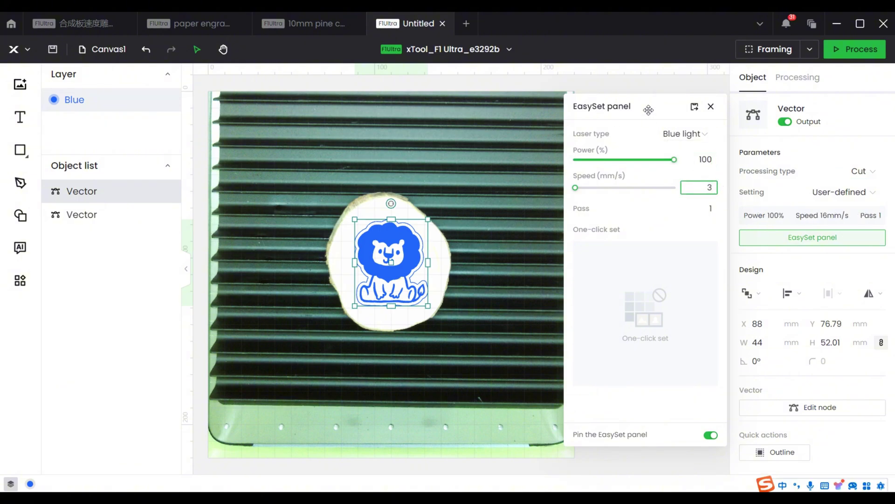
{"action": "left_click", "coordinate": [797, 77]}
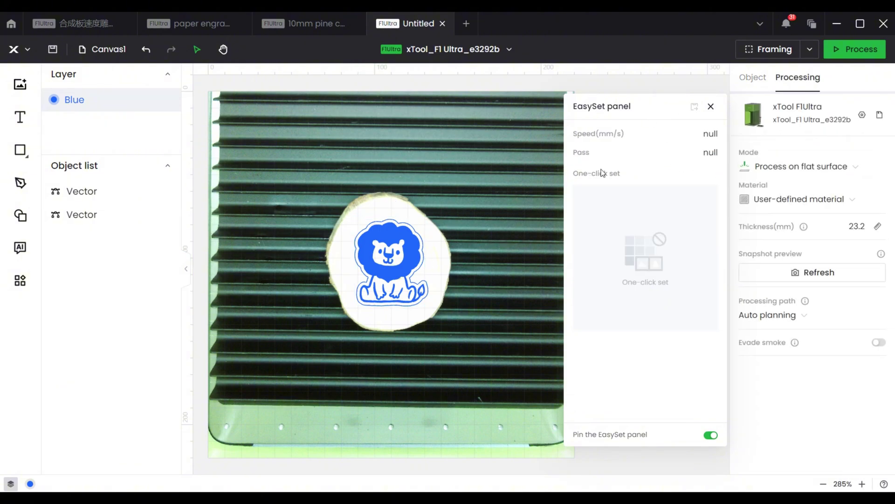
{"action": "left_click", "coordinate": [710, 106]}
{"action": "left_click", "coordinate": [855, 48]}
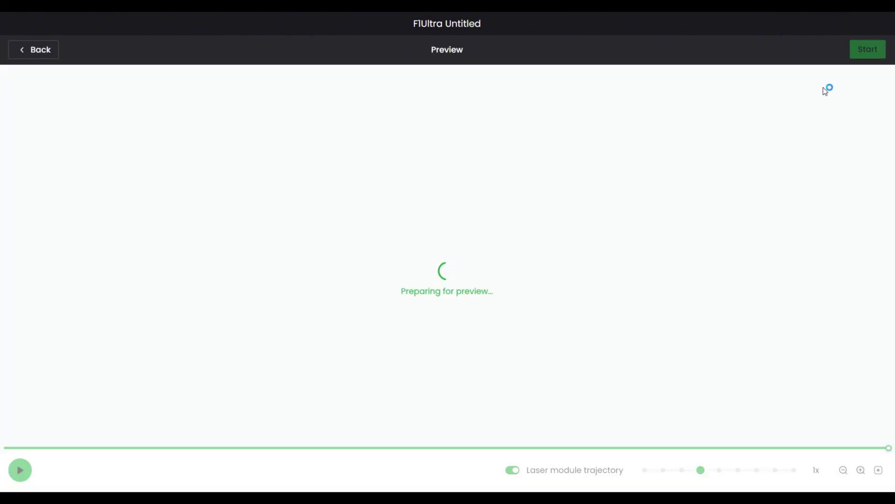
Send the lion engrave-and-cut job to the laser from the preview
{"action": "left_click", "coordinate": [867, 49]}
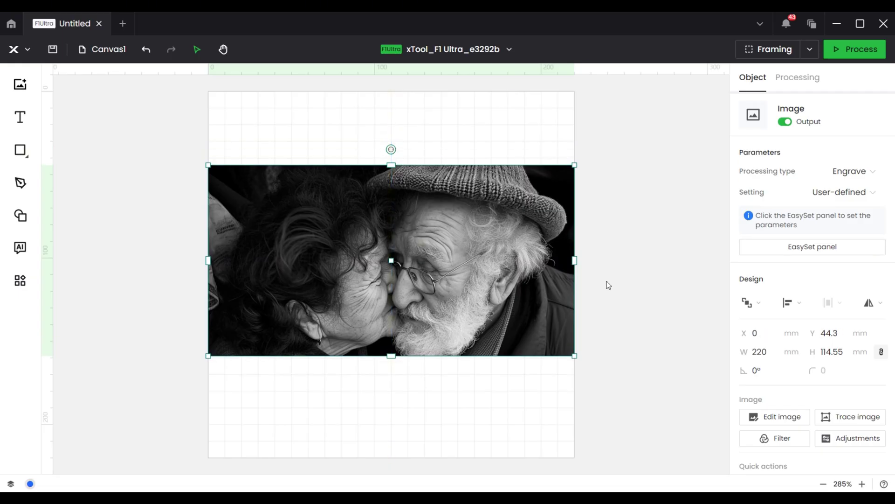
Invert the couple photo into a negative and tune its sharpness to about 54
{"action": "left_click", "coordinate": [440, 400]}
{"action": "left_click", "coordinate": [404, 260]}
{"action": "left_click", "coordinate": [851, 440]}
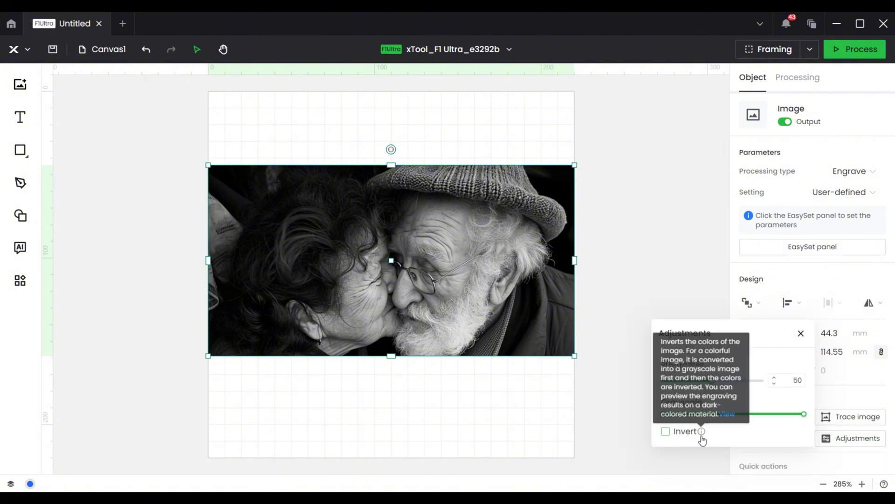
{"action": "left_click", "coordinate": [666, 431]}
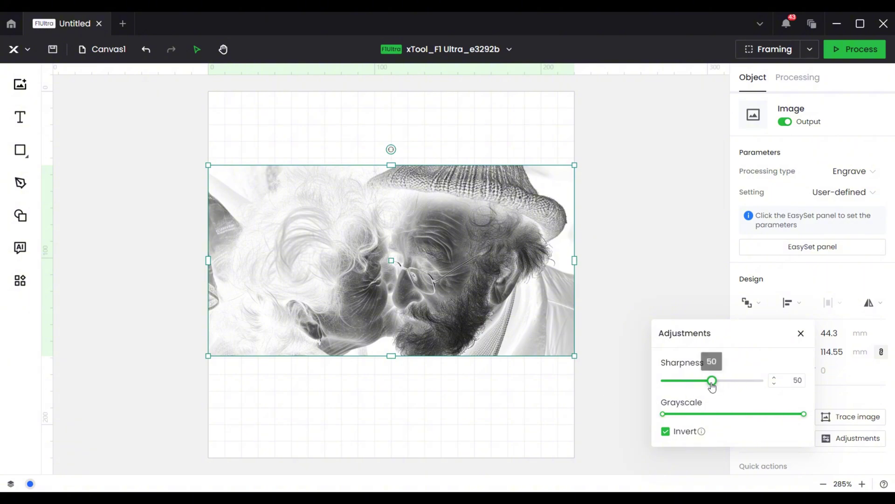
{"action": "left_click_drag", "start_coordinate": [711, 380], "coordinate": [731, 382]}
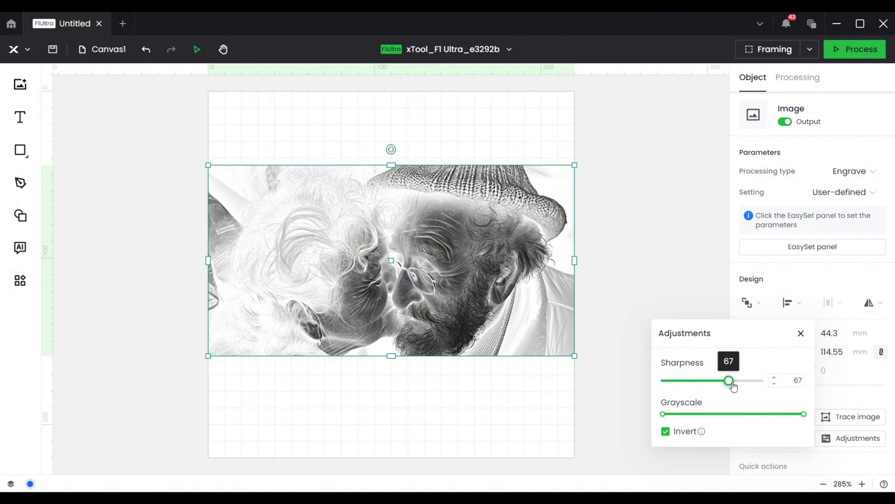
{"action": "mouse_move", "coordinate": [731, 382]}
{"action": "left_mouse_down"}
{"action": "mouse_move", "coordinate": [763, 381]}
{"action": "mouse_move", "coordinate": [666, 381]}
{"action": "mouse_move", "coordinate": [719, 382]}
{"action": "left_mouse_up"}
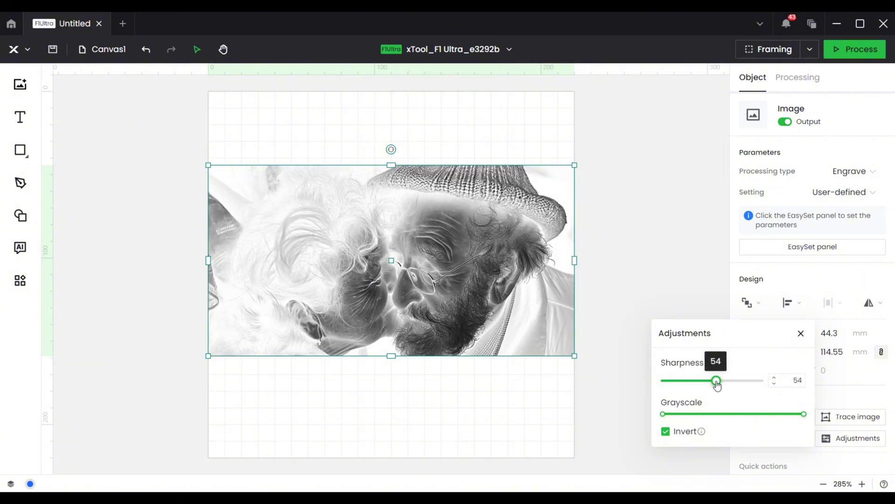
Set the inverted photo to engrave at 1–75% power and 600 DPI
{"action": "left_click", "coordinate": [550, 420]}
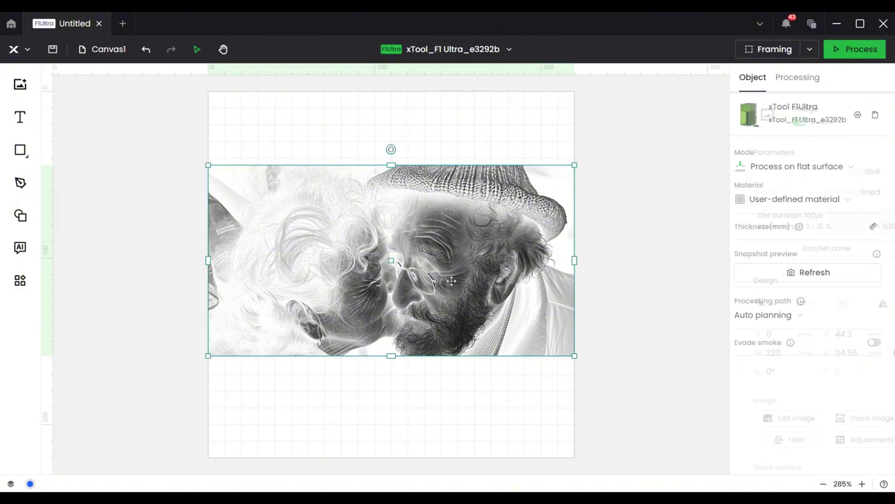
{"action": "left_click", "coordinate": [419, 280]}
{"action": "left_click", "coordinate": [813, 247]}
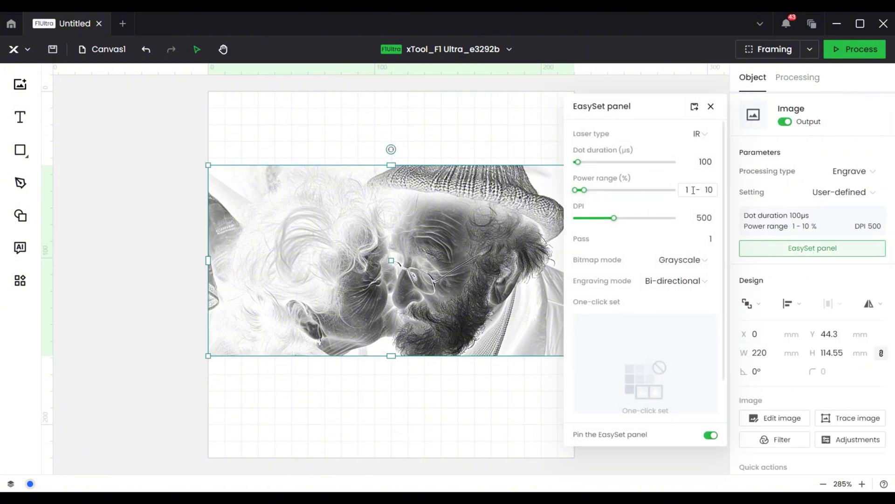
{"action": "type", "text": "75"}
{"action": "left_click", "coordinate": [694, 217]}
{"action": "type", "text": "600"}
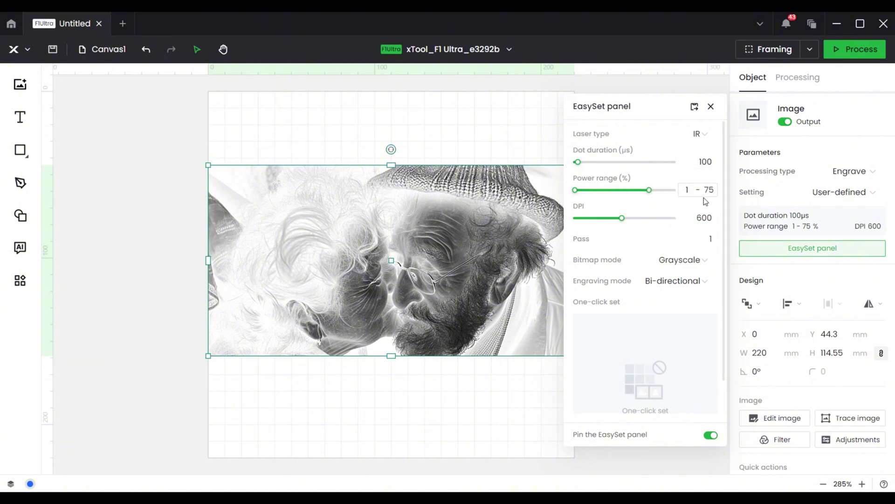
Move and scale the photo to fit onto the black card
{"action": "left_click", "coordinate": [464, 426]}
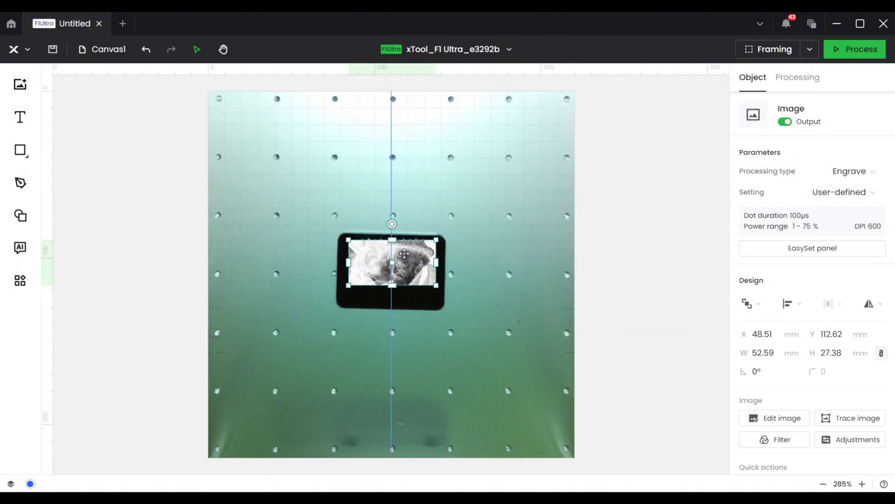
{"action": "left_click_drag", "start_coordinate": [405, 254], "coordinate": [446, 301]}
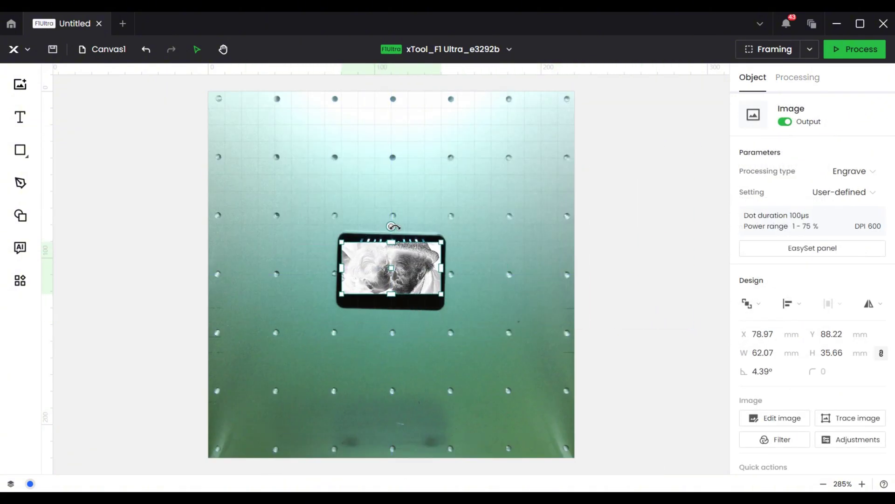
{"action": "left_click_drag", "start_coordinate": [391, 277], "coordinate": [407, 270]}
{"action": "left_click", "coordinate": [518, 323]}
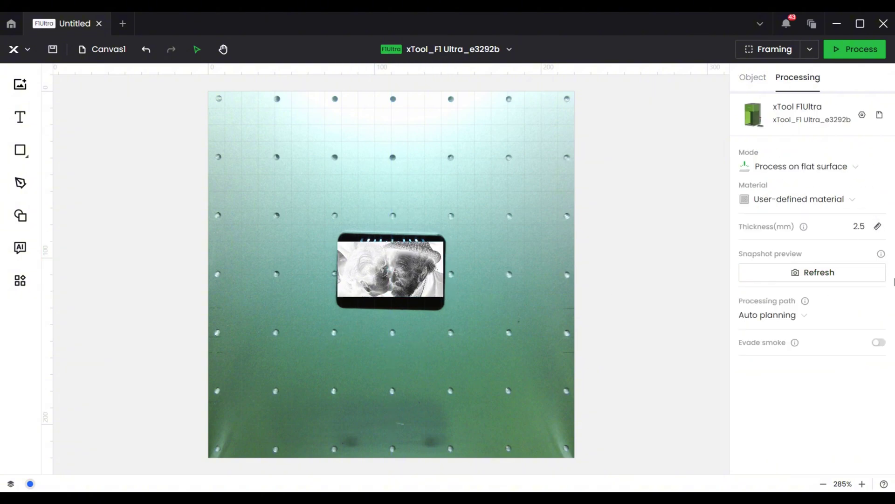
Preview the inverted photo job and start engraving it on the black card
{"action": "left_click", "coordinate": [855, 49]}
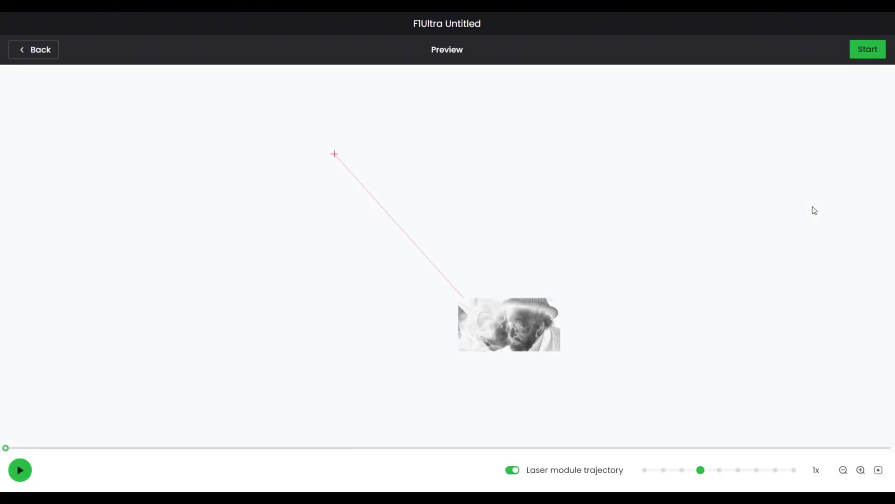
{"action": "left_click", "coordinate": [868, 49]}
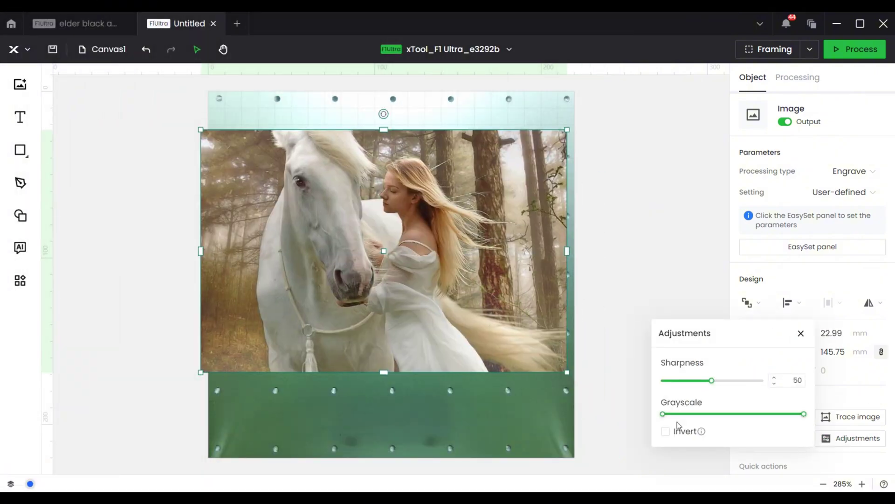
Invert the woman-and-horse photo into a negative
{"action": "left_click", "coordinate": [665, 431]}
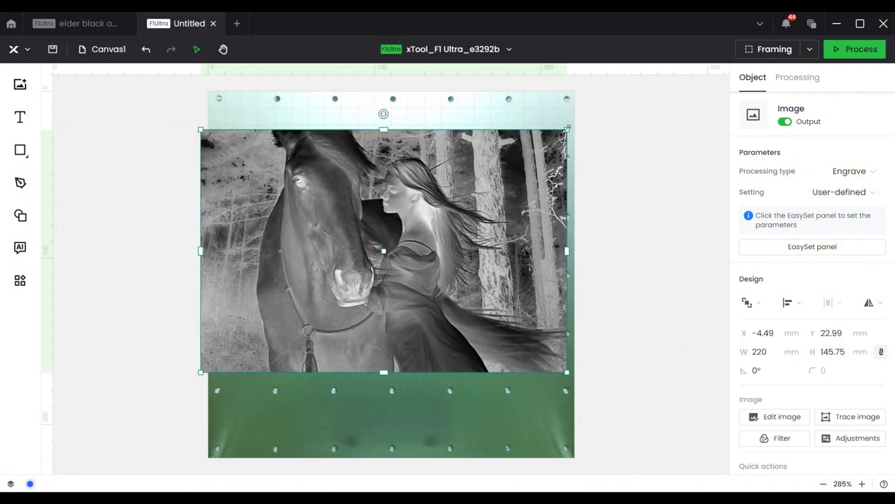